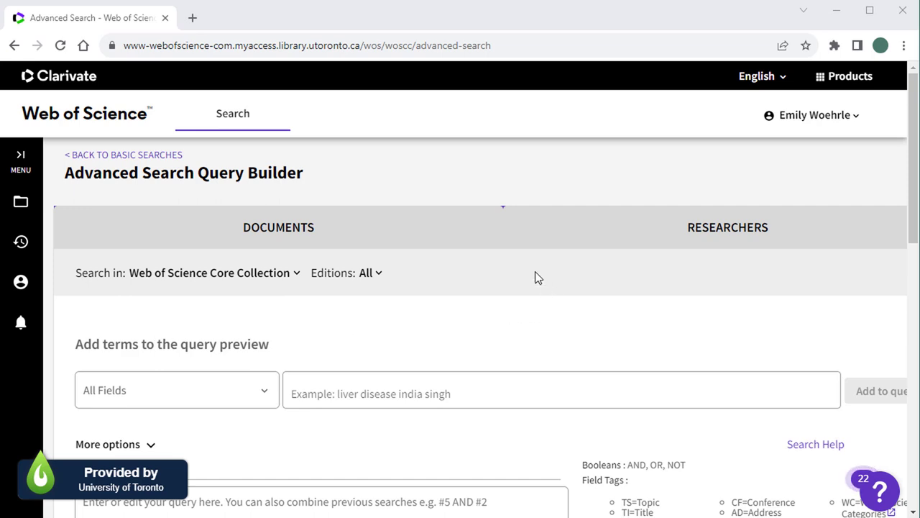
Step: Scroll down to the Session Queries list showing the four pet therapy searches
scroll(535, 271, "down", 5)
scroll(535, 278, "down", 3)
scroll(535, 277, "down", 1)
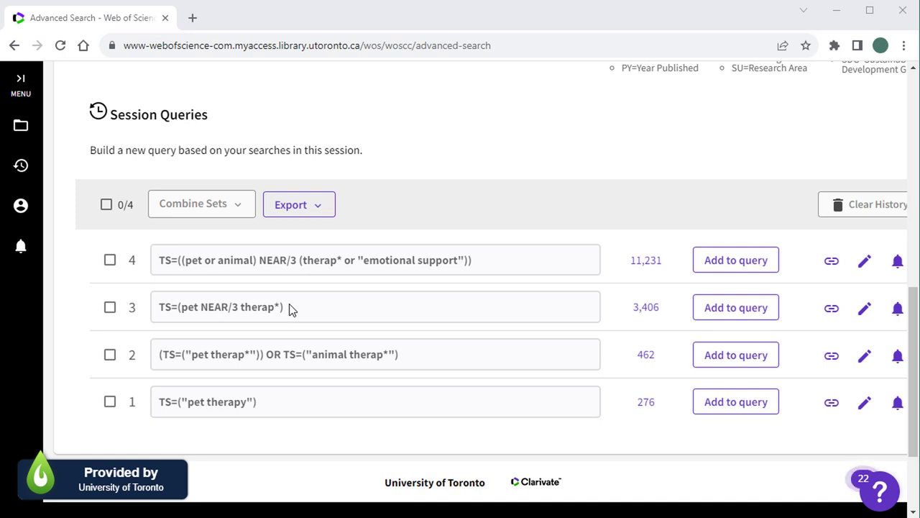
Step: Select sets 1–4 and combine them with OR into set #5 (11,231 results)
left_click(111, 402)
left_click(111, 354)
left_click(110, 308)
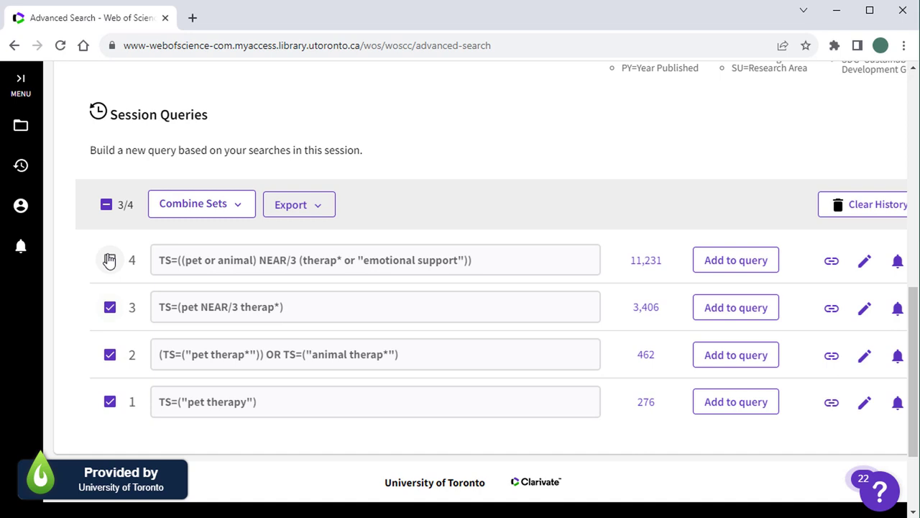
left_click(110, 260)
left_click(207, 206)
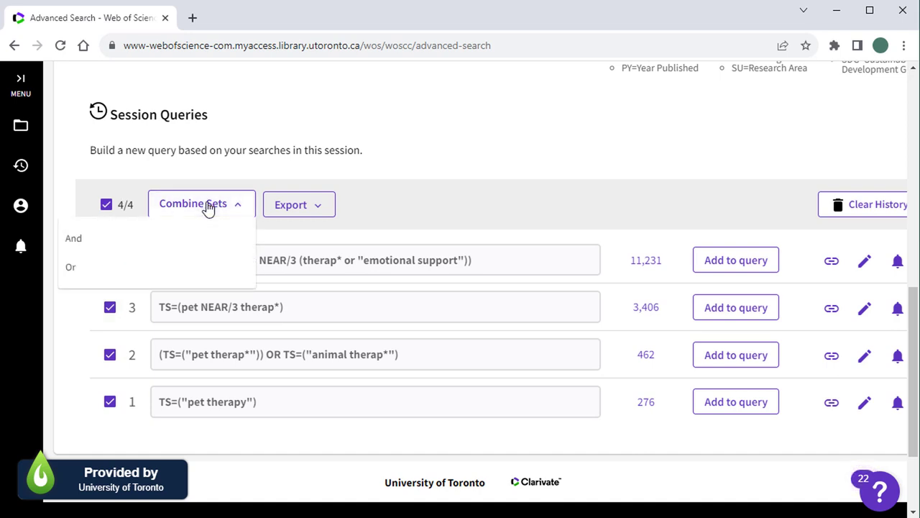
left_click(117, 268)
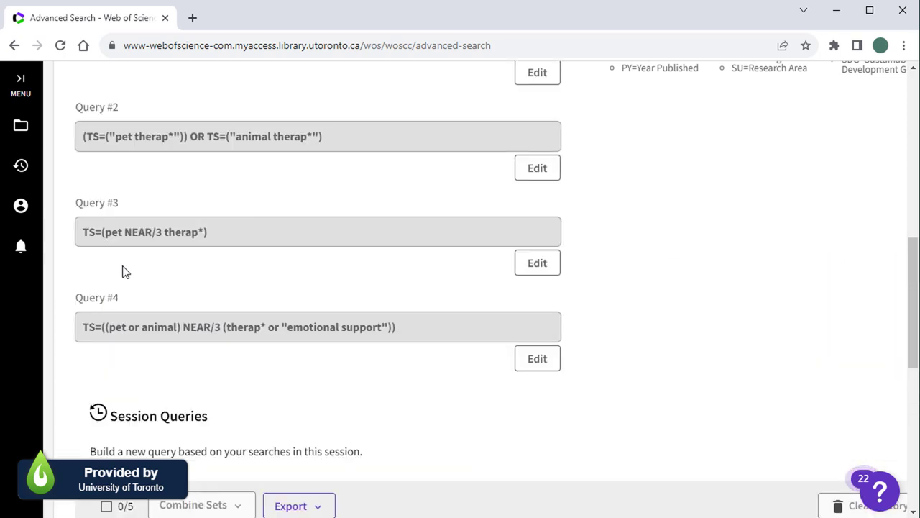
scroll(317, 305, "down", 4)
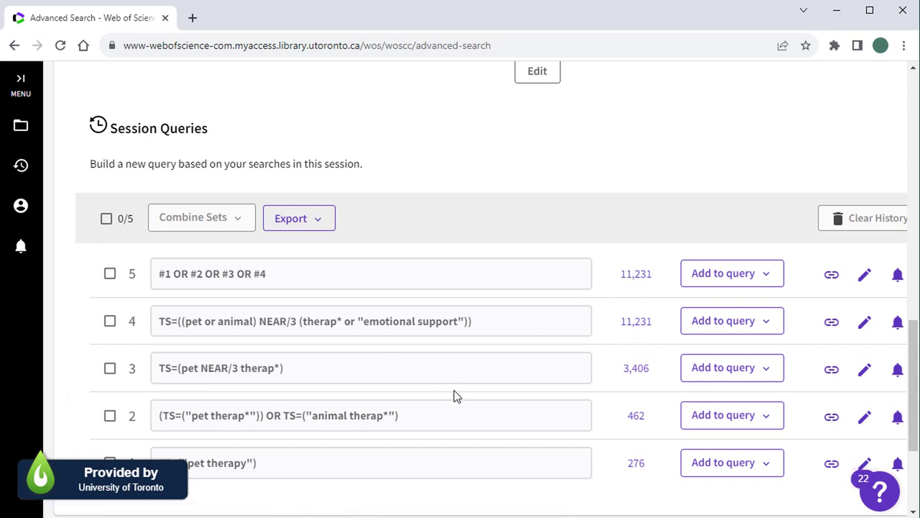
Step: Clear the query preview and switch the search field from All Fields to Topic
scroll(453, 395, "up", 2)
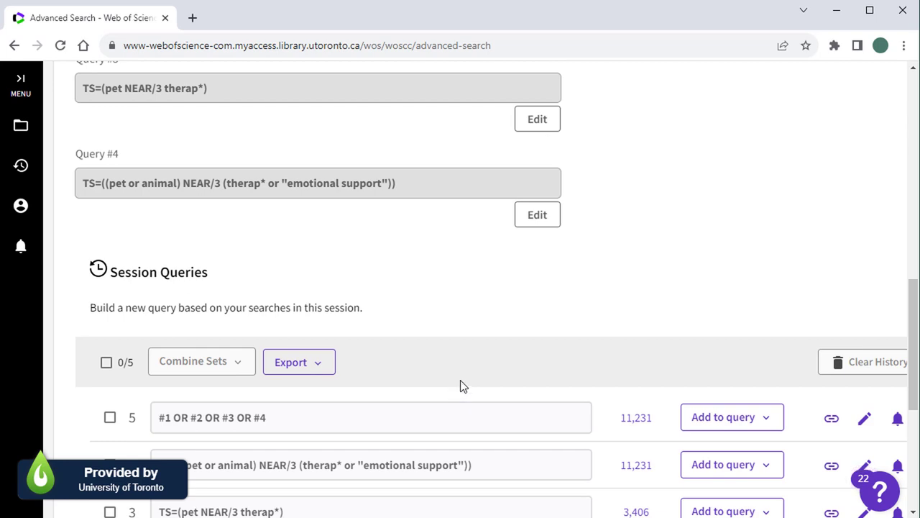
scroll(461, 386, "up", 3)
scroll(461, 386, "up", 3)
scroll(463, 386, "up", 1)
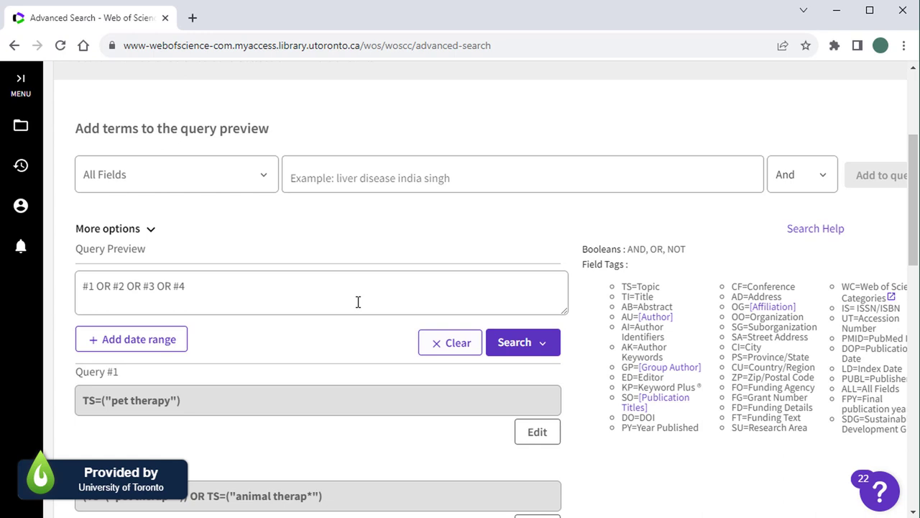
left_click(466, 344)
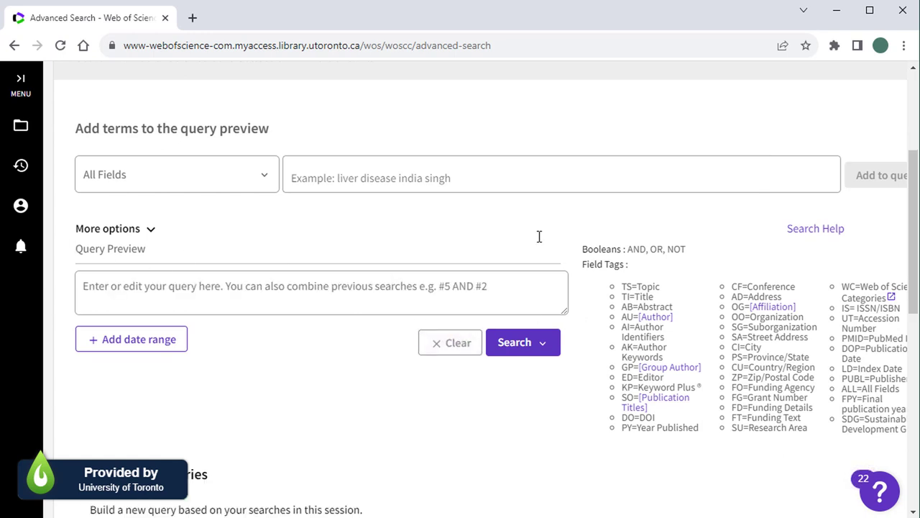
scroll(386, 246, "up", 2)
left_click(251, 322)
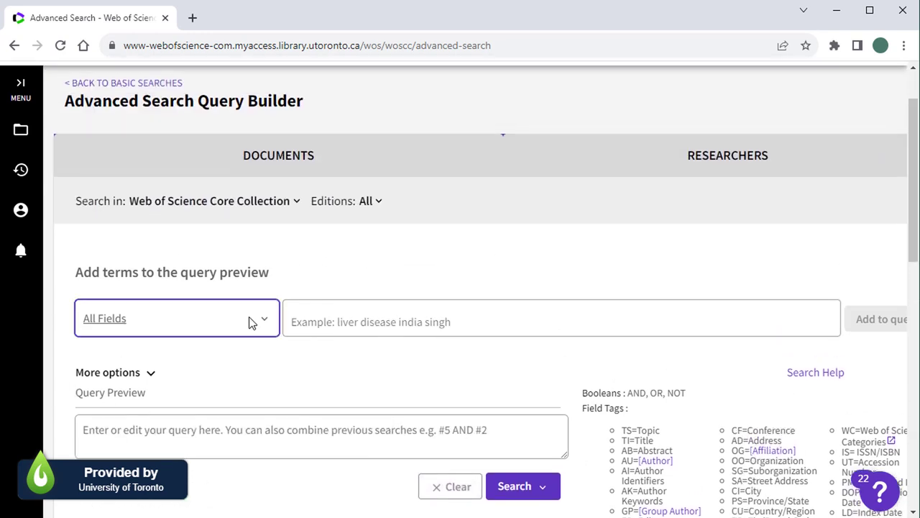
left_click(131, 361)
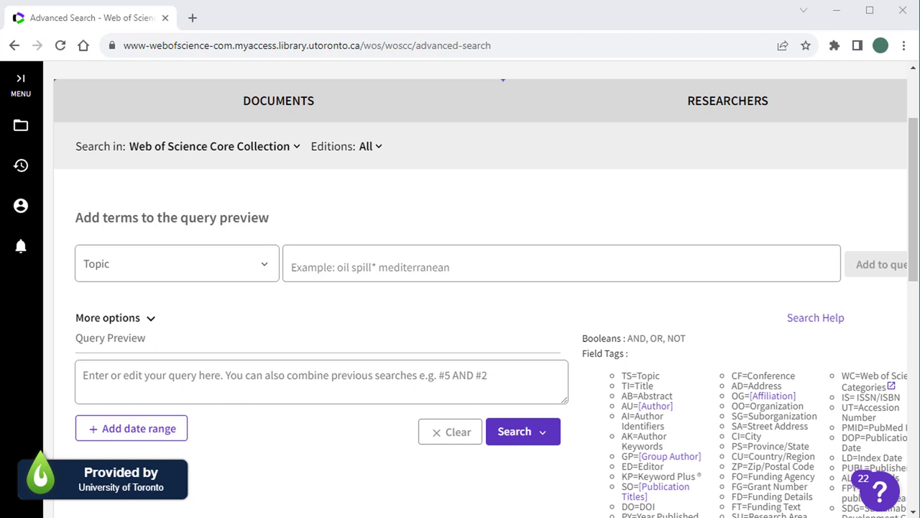
Step: Fill the Topic box with dementia OR major/mild cognitive disorder OR alzheimer*
left_click(369, 269)
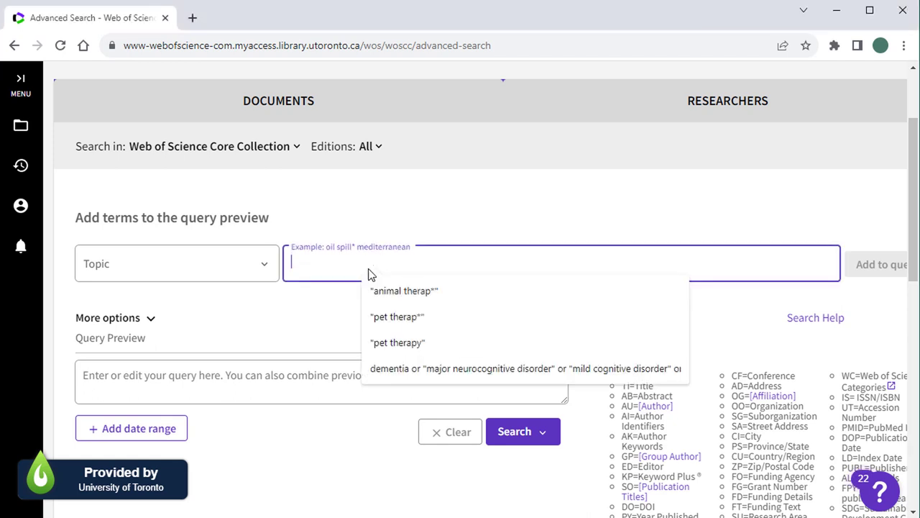
type("dementia OR \"major neurocognitive disorder\" OR \"mild cognitive disorder\" OR alzheimer*")
left_click(331, 320)
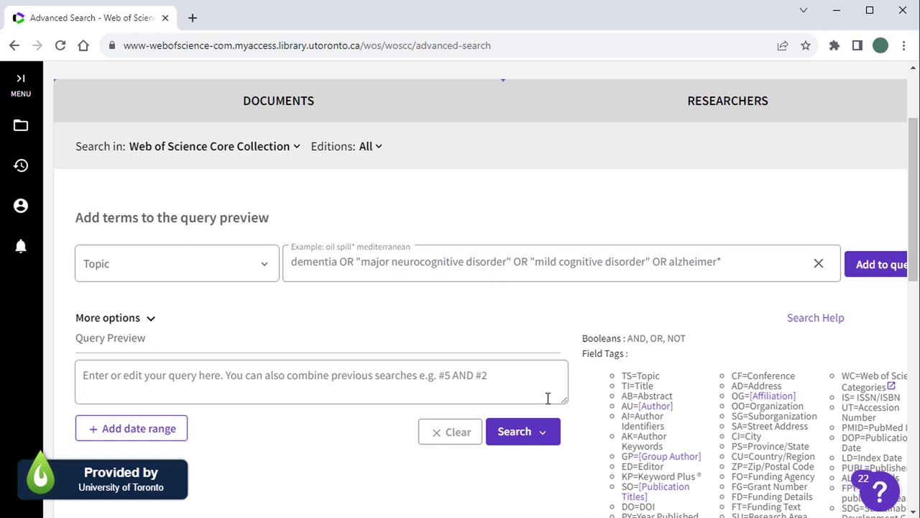
Step: Run the dementia Topic search (417,211 results) and return to Advanced Search
left_click(515, 431)
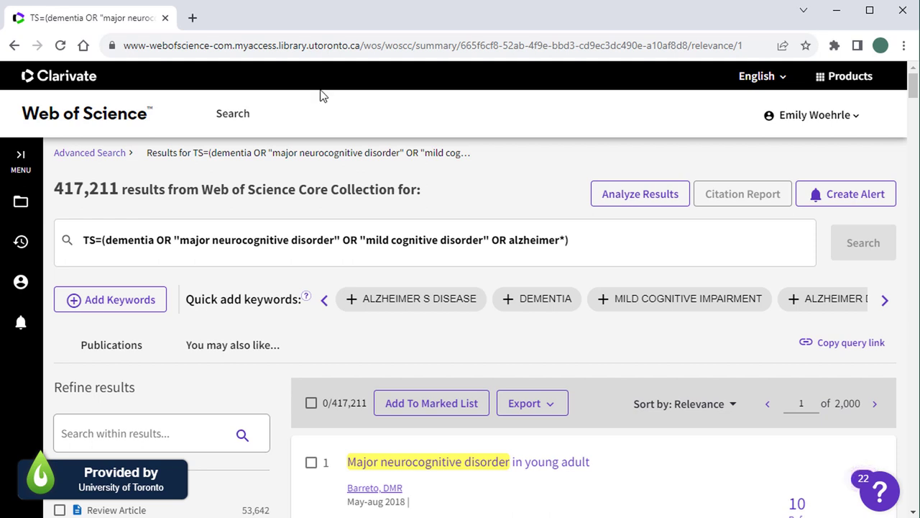
left_click(230, 115)
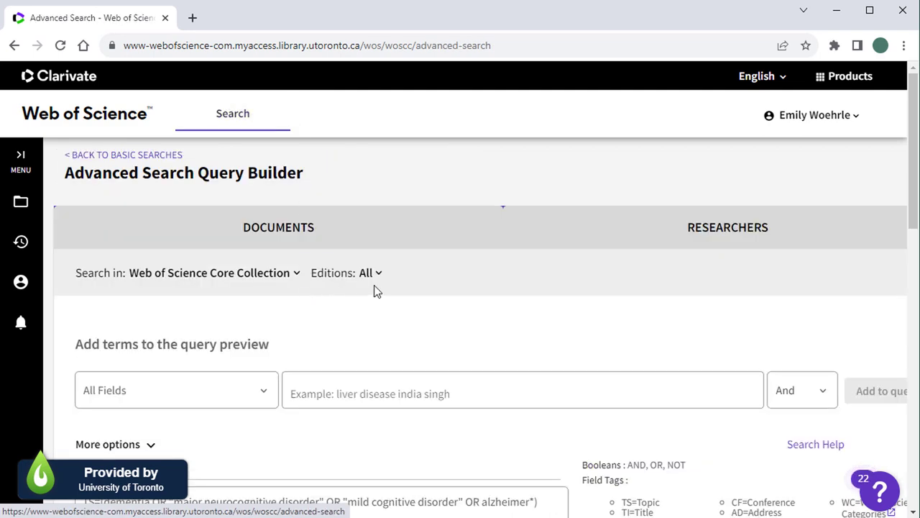
Step: Select sets #5 and #6 and combine them with AND into set #7 (393 results)
scroll(374, 285, "down", 2)
scroll(374, 285, "down", 2)
scroll(374, 285, "down", 3)
scroll(374, 284, "down", 2)
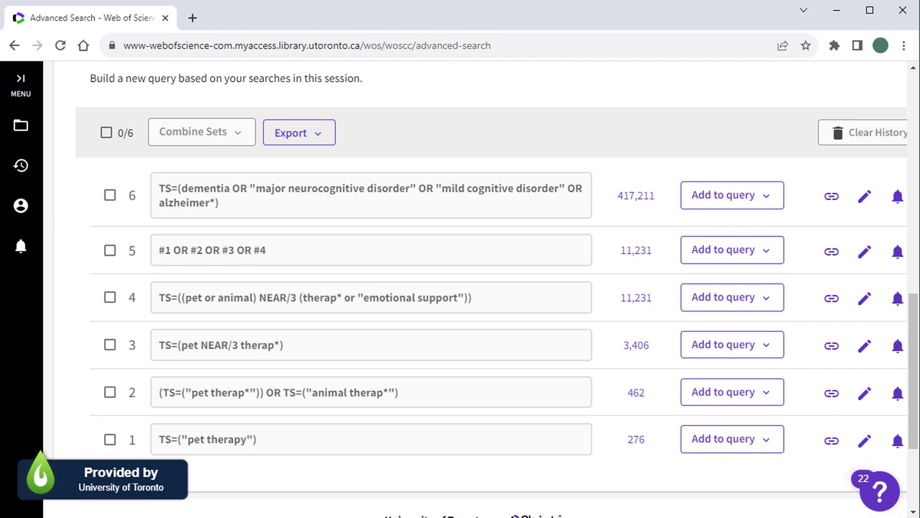
left_click(110, 250)
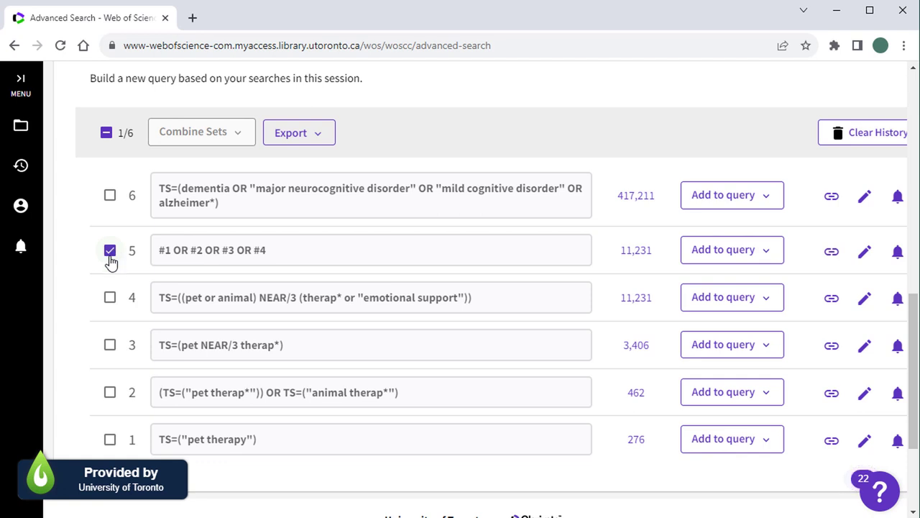
left_click(109, 197)
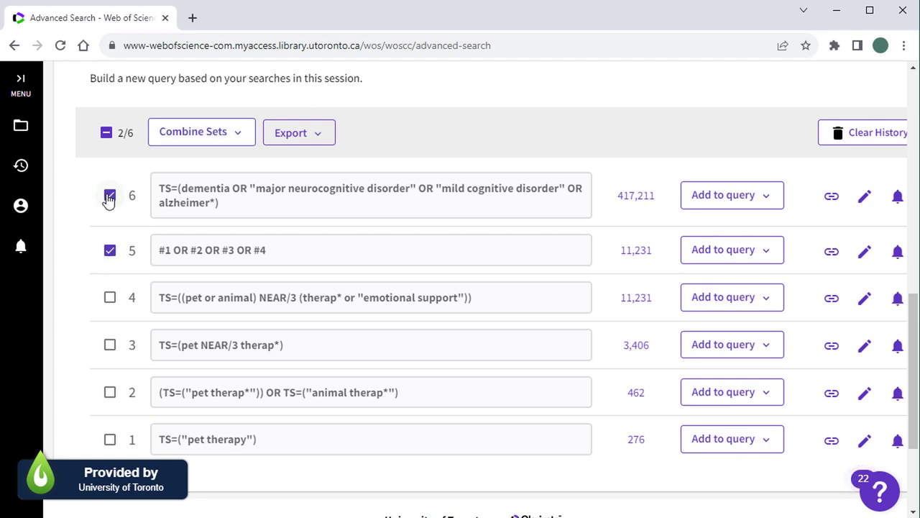
left_click(212, 137)
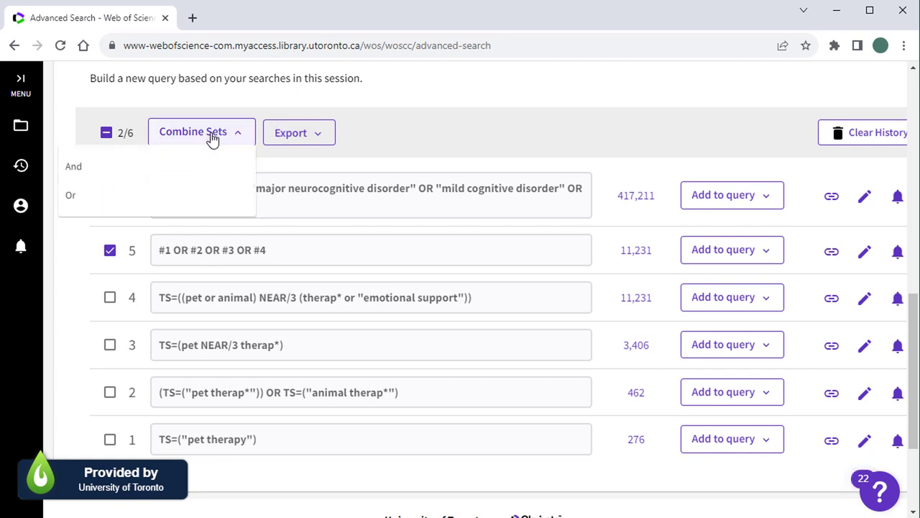
left_click(129, 176)
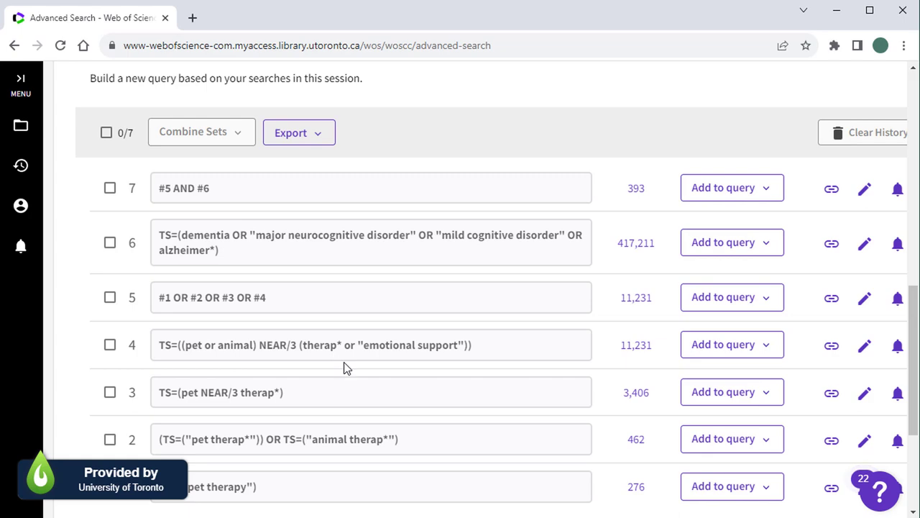
Step: Clear the query preview and add set #7 so the preview reads #7
scroll(344, 368, "up", 3)
scroll(345, 366, "up", 2)
left_click(449, 277)
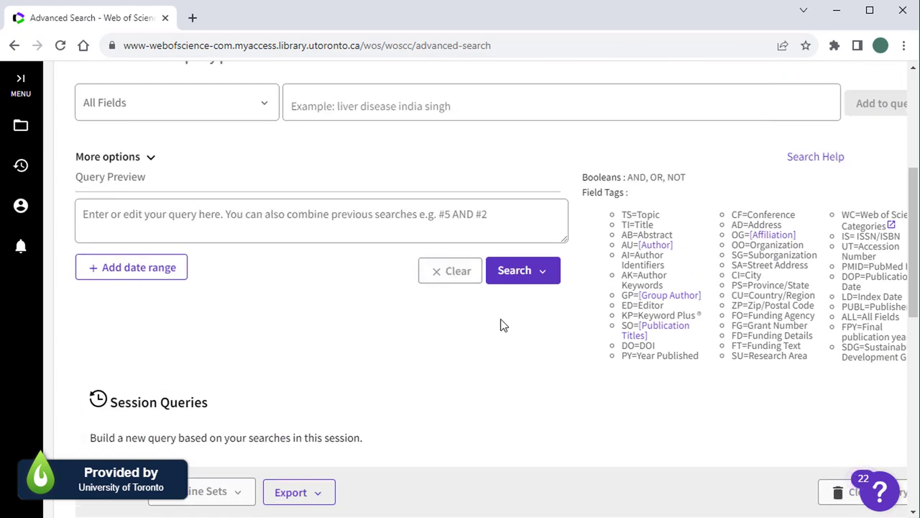
scroll(496, 319, "down", 1)
scroll(495, 317, "down", 2)
scroll(496, 311, "down", 1)
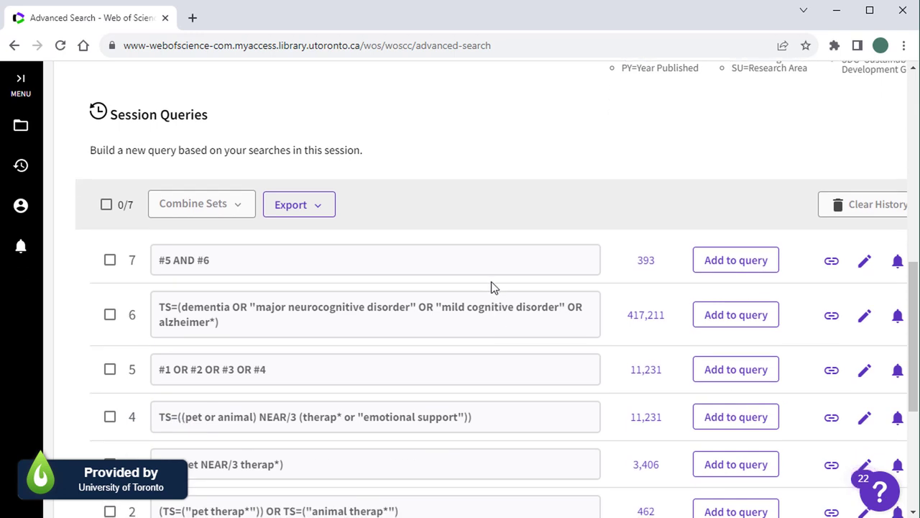
left_click(730, 262)
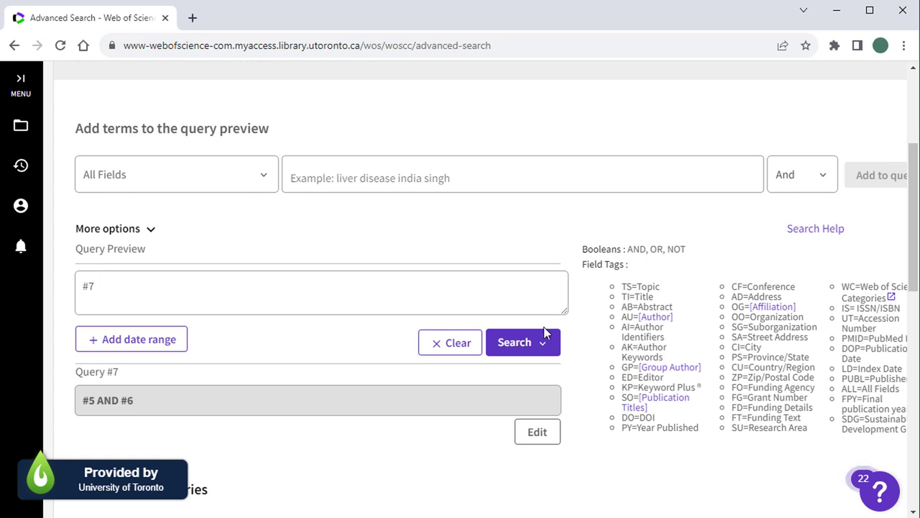
Step: Run the #7 search to open its 393-result summary page
left_click(512, 342)
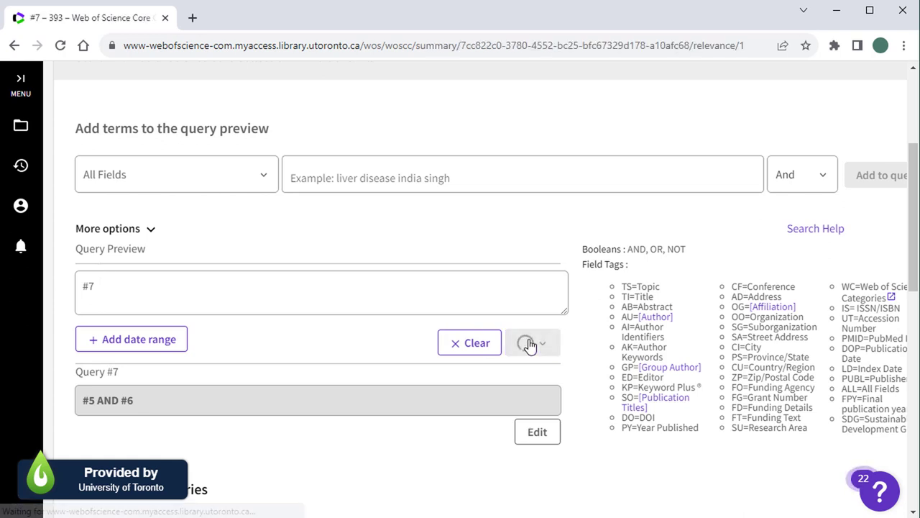